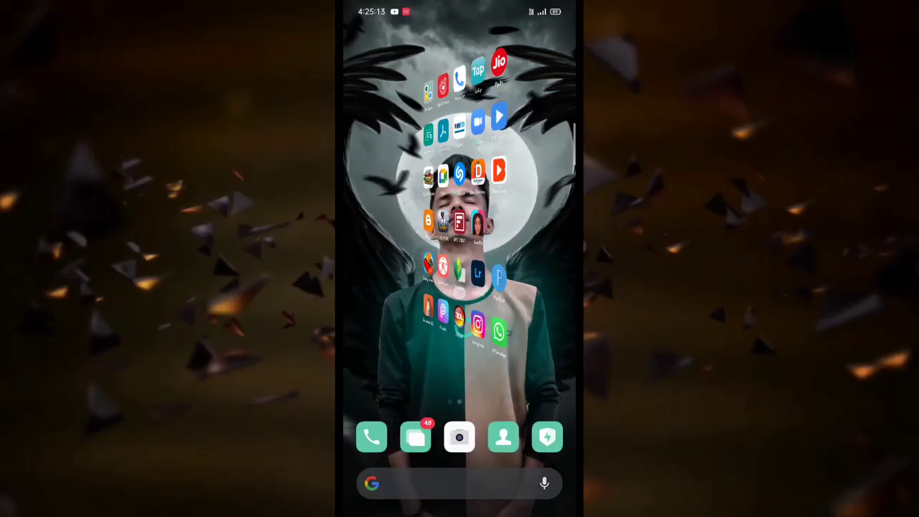
- Launch ToonMe from the Android home screen
left_click(503, 228)
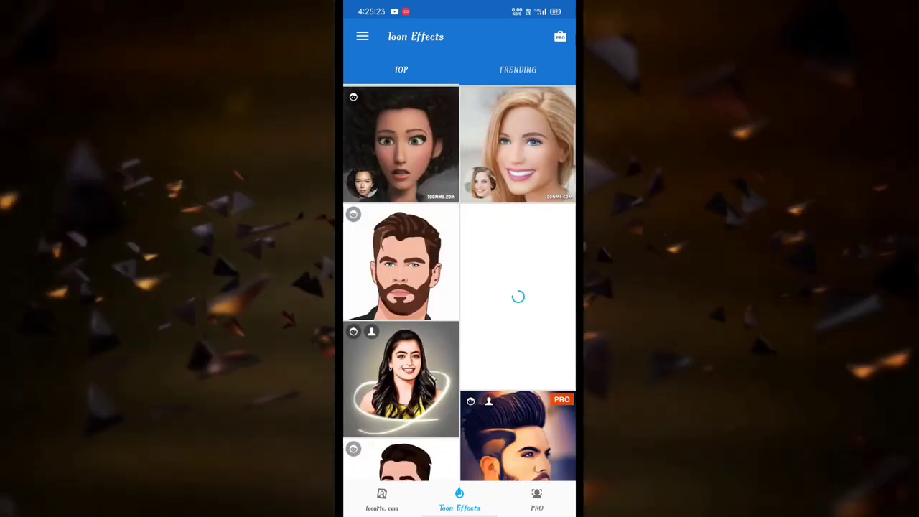
- Apply the bearded-man toon effect to the red-shirt man's photo and confirm the crop
scroll(459, 287, "down", 5)
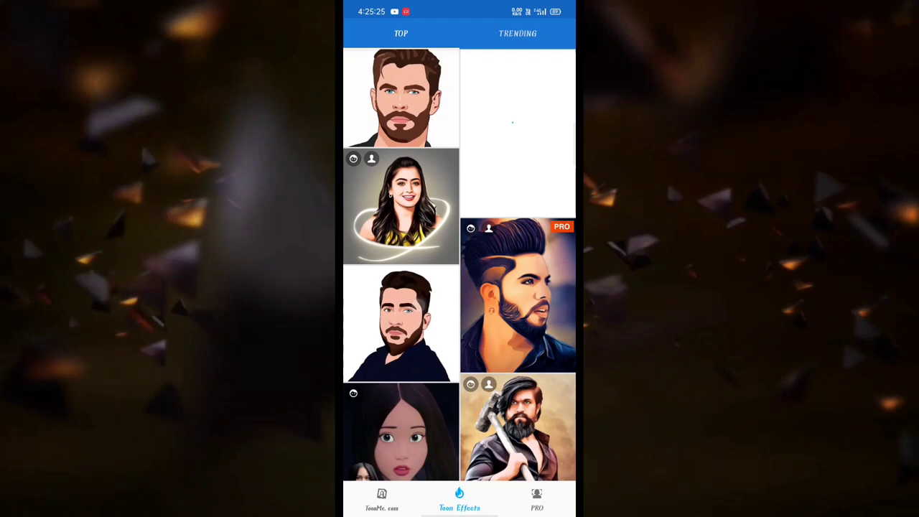
left_click(401, 325)
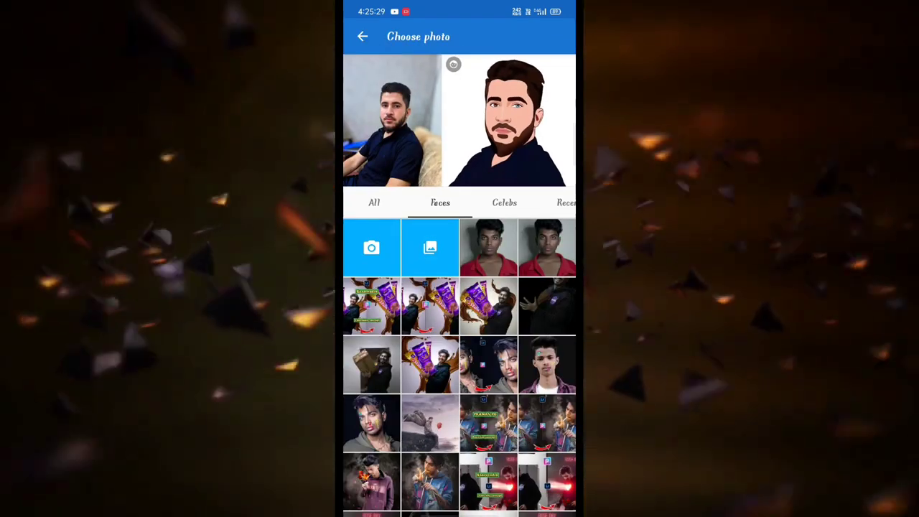
left_click(489, 248)
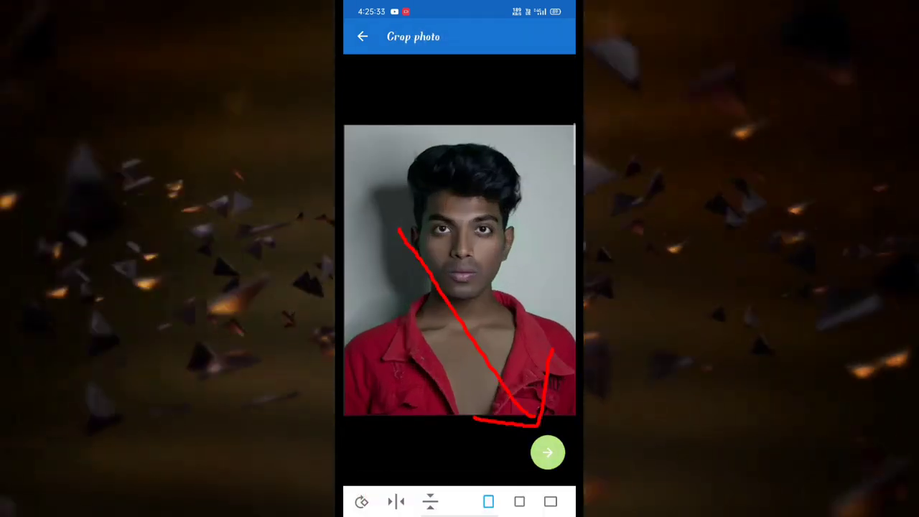
left_click(547, 452)
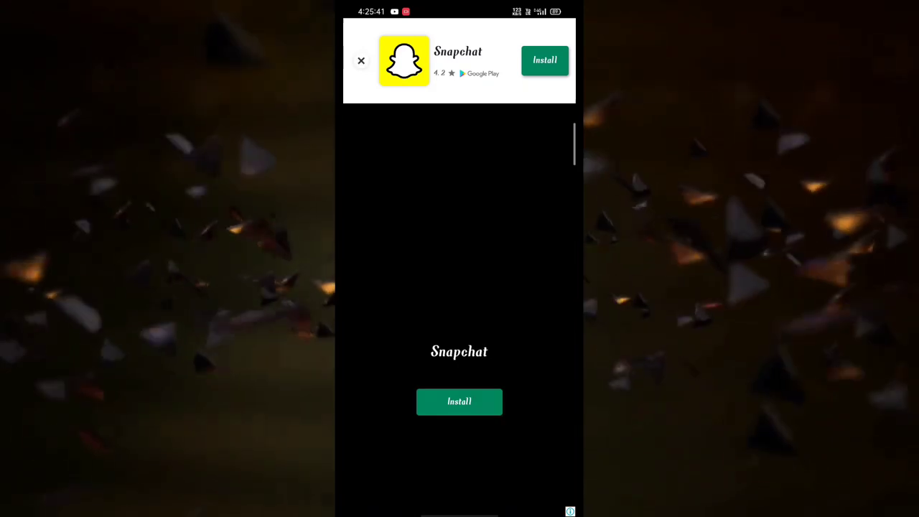
- Dismiss the Snapchat ad and pick the top-right cartoon face variant
left_click(361, 59)
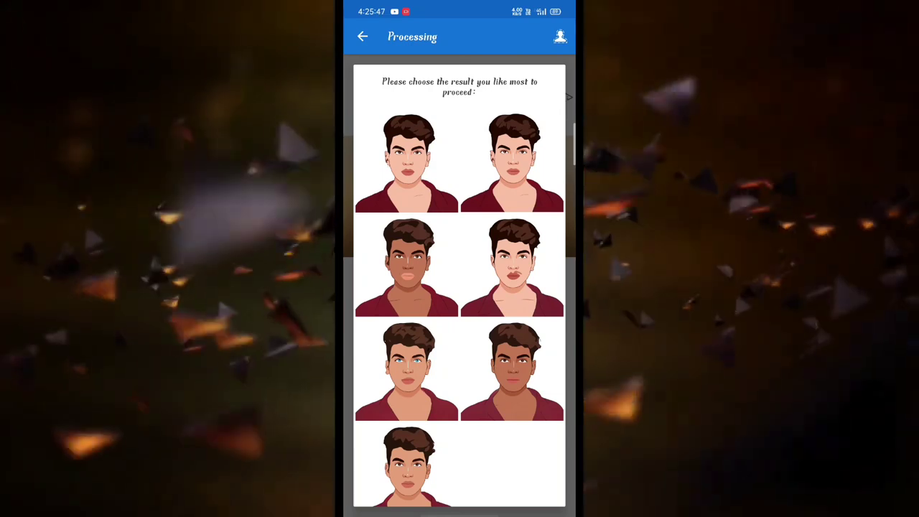
left_click(512, 162)
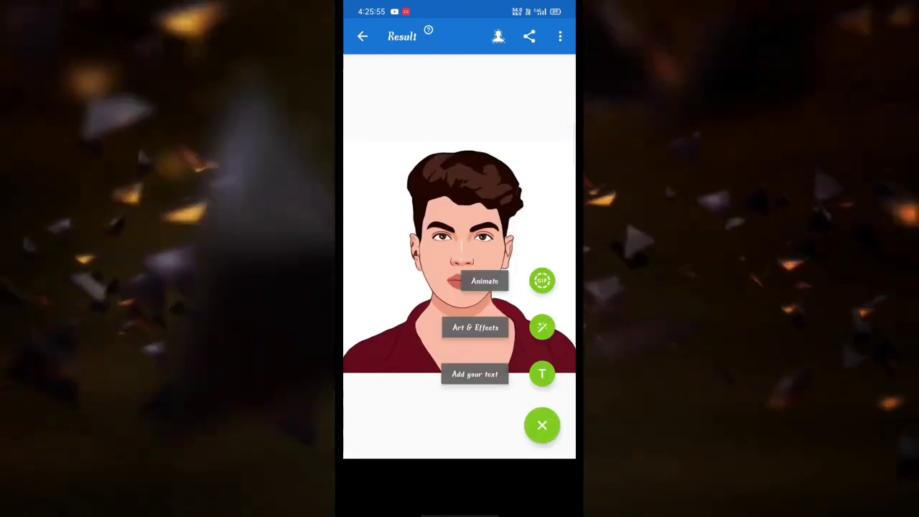
- Start Animate with the orange-background portrait template
left_click(541, 425)
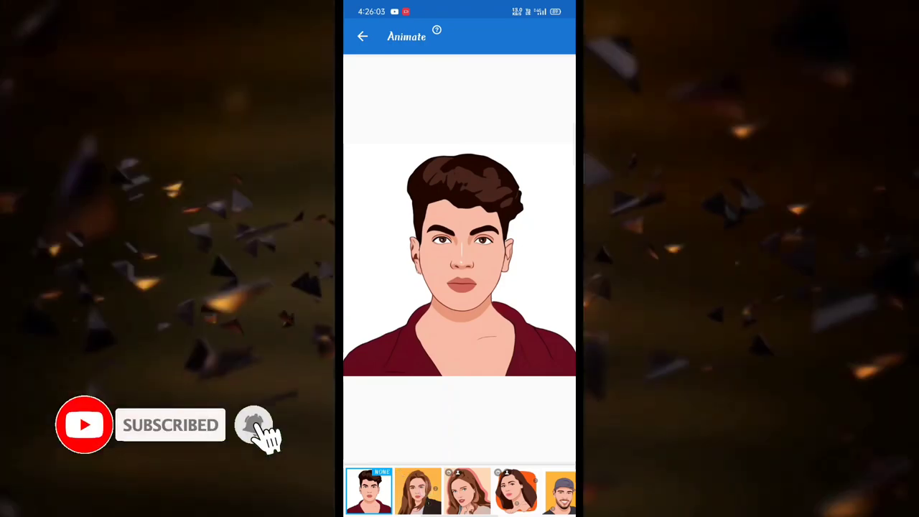
left_click(417, 492)
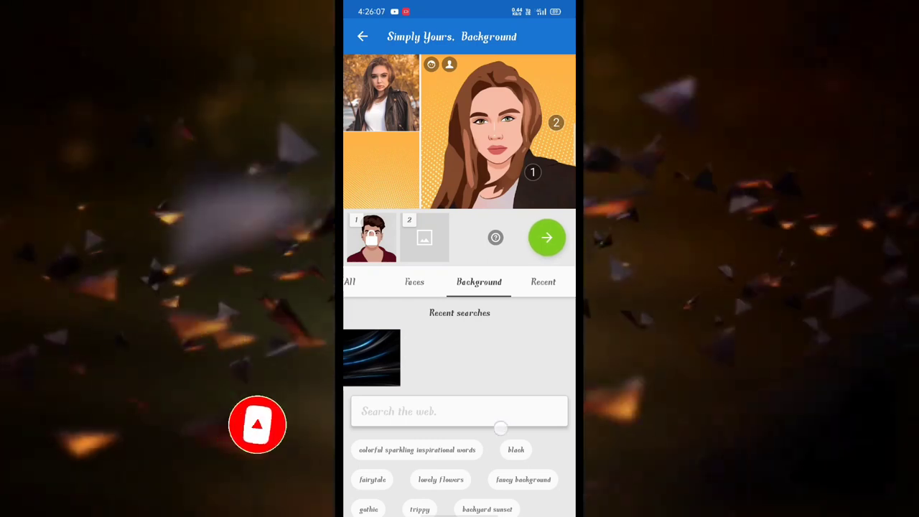
- Browse 'fancy background' results for the second photo, then clear that search
left_click_drag(501, 428, 500, 274)
left_click_drag(554, 389, 554, 359)
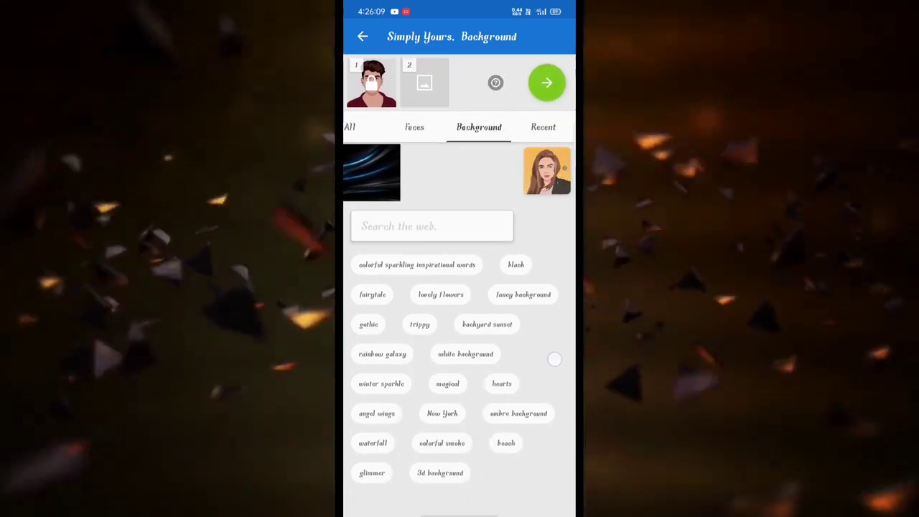
left_click(546, 295)
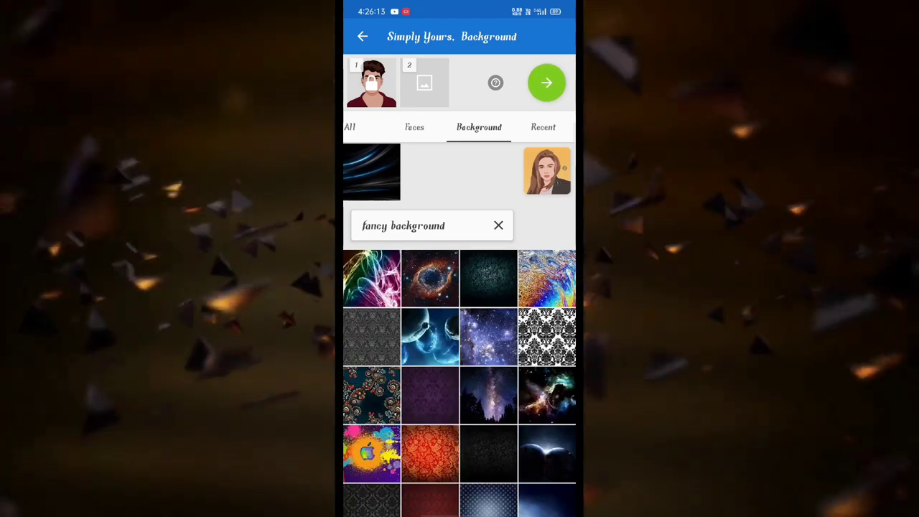
left_click_drag(552, 416, 557, 158)
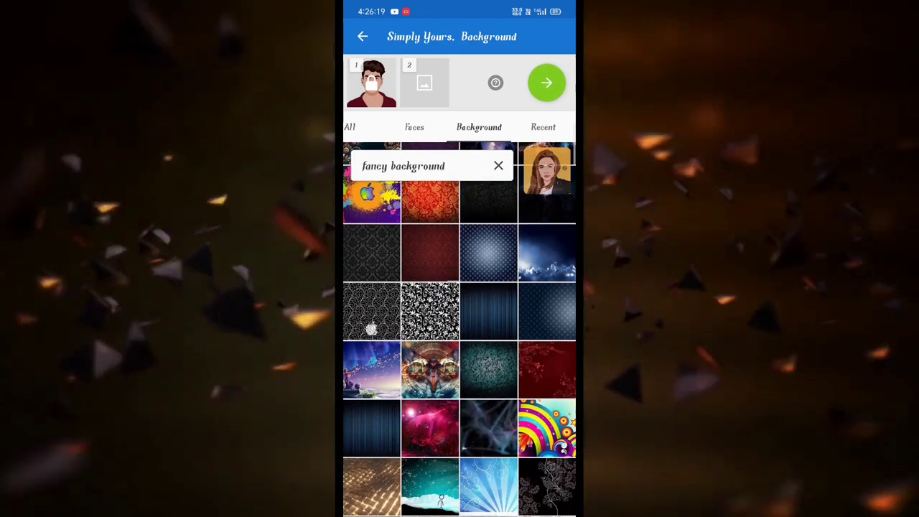
left_click_drag(371, 329, 371, 489)
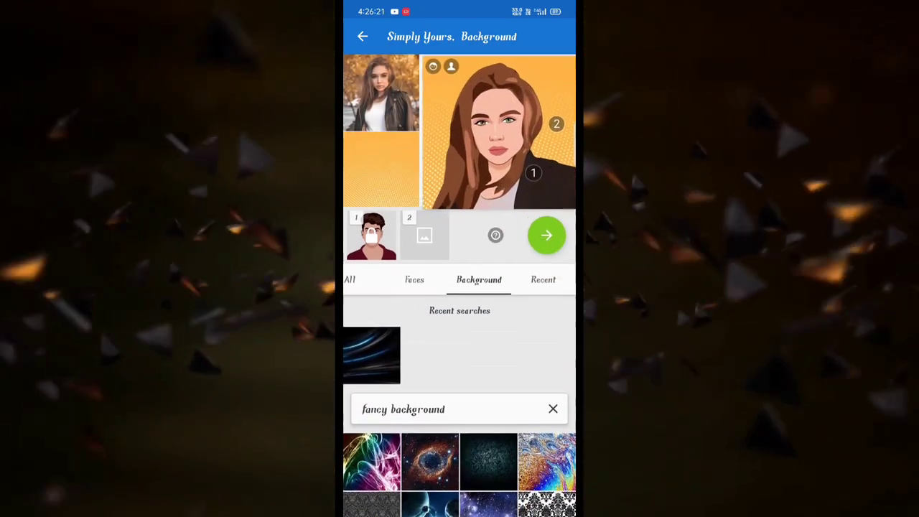
left_click(553, 409)
- Search backgrounds for 'black' and choose the black-and-white motorcycle image
left_click_drag(532, 413, 534, 315)
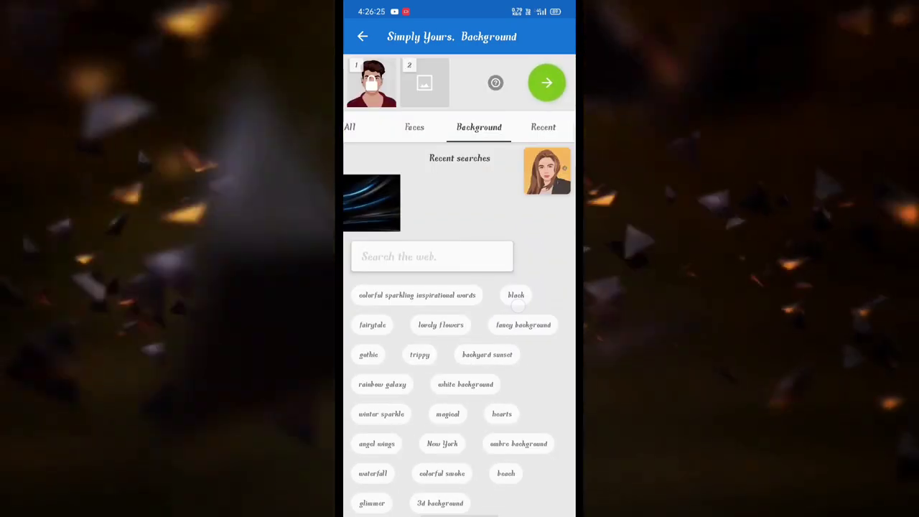
left_click(516, 294)
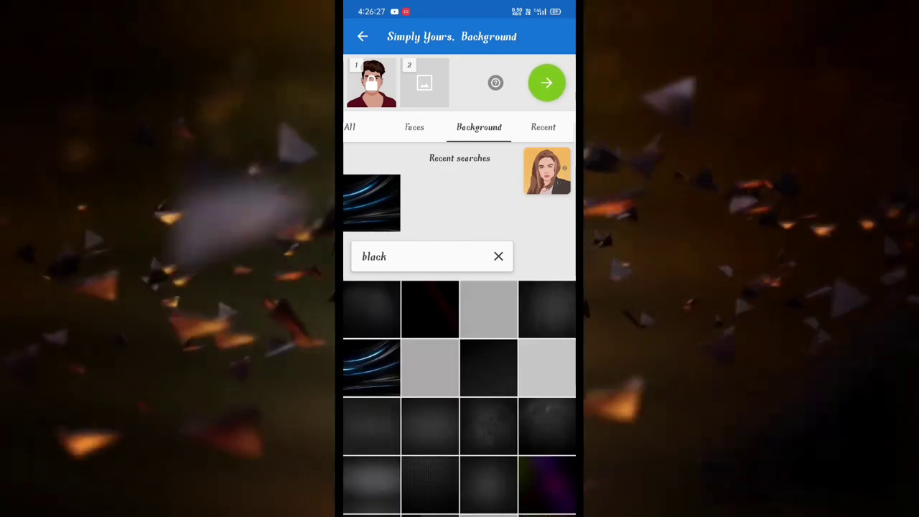
left_click_drag(556, 335, 556, 244)
left_click_drag(536, 304, 560, 247)
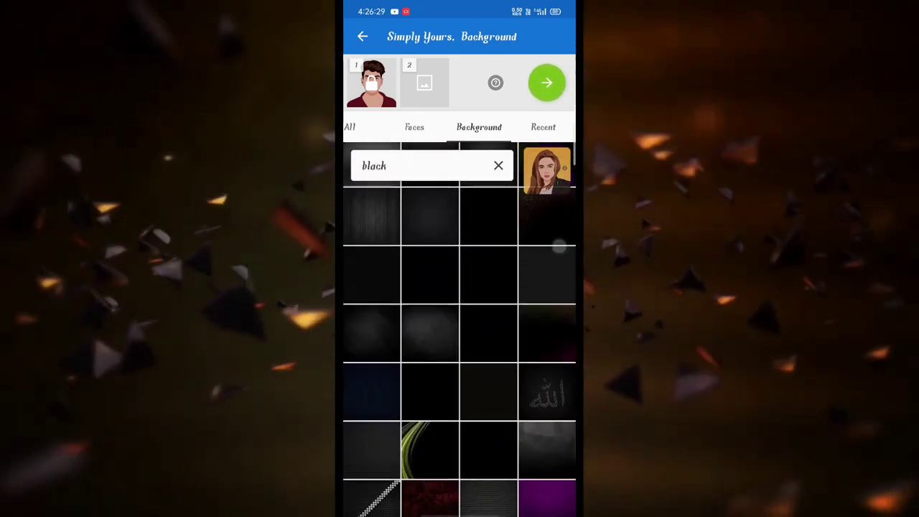
left_click_drag(550, 301, 557, 293)
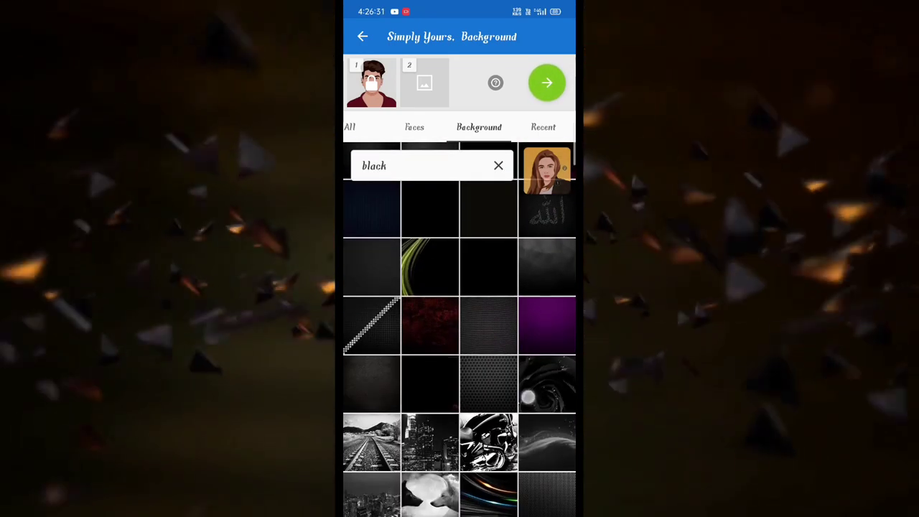
left_click_drag(529, 394, 549, 266)
left_click_drag(529, 363, 538, 287)
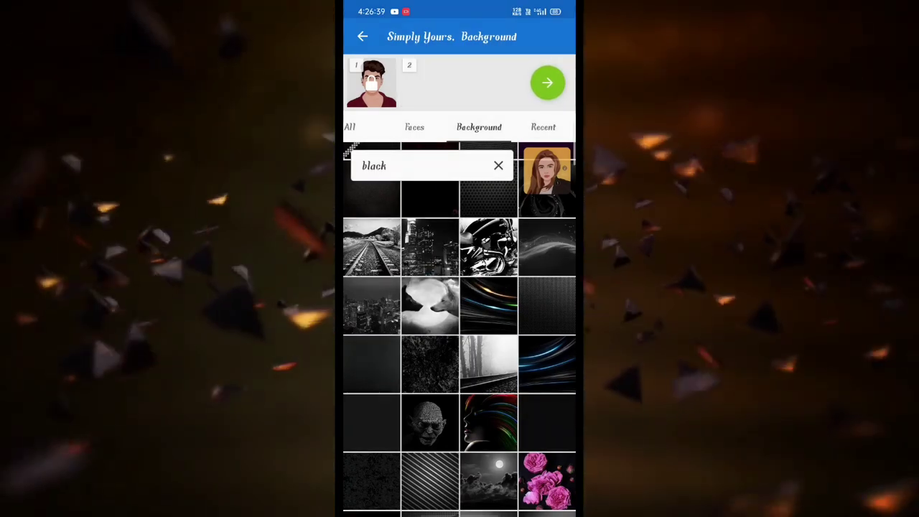
left_click(488, 247)
- Replace the motorcycle in slot 2 with the blue light-streak image and confirm the crop
left_click(547, 395)
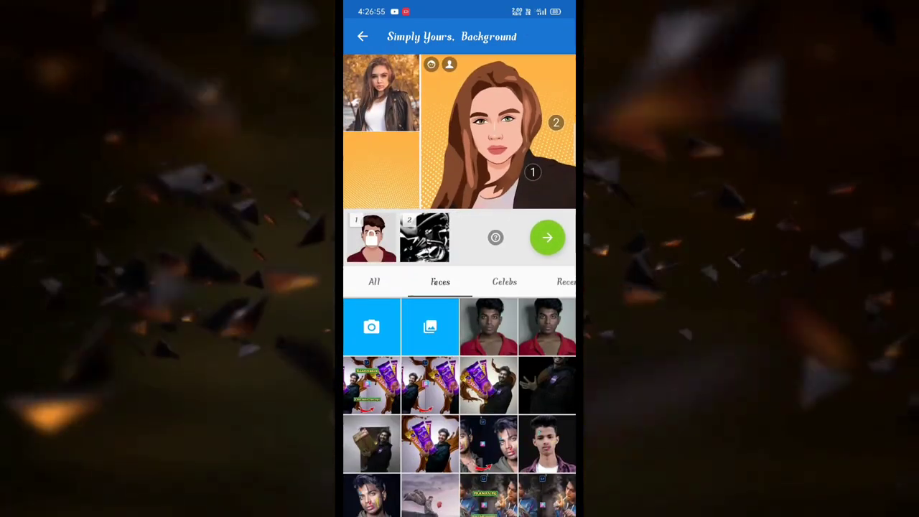
left_click(424, 237)
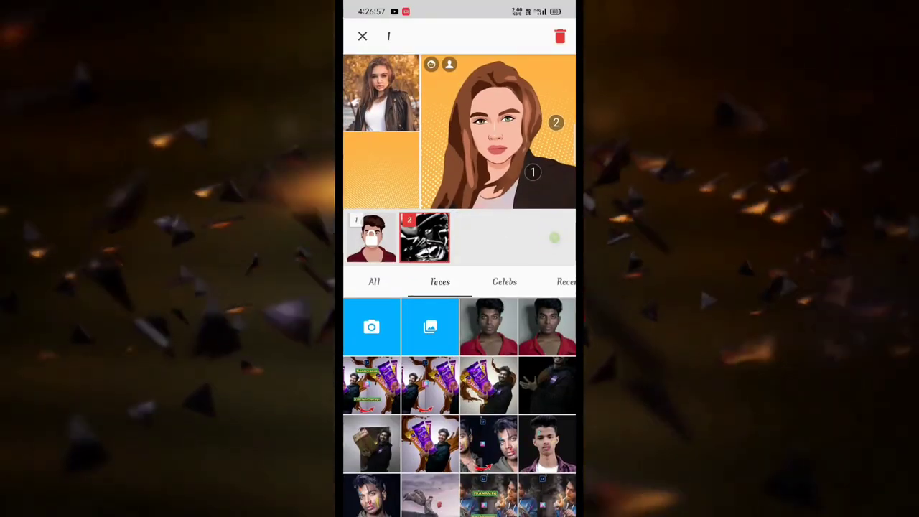
left_click(424, 237)
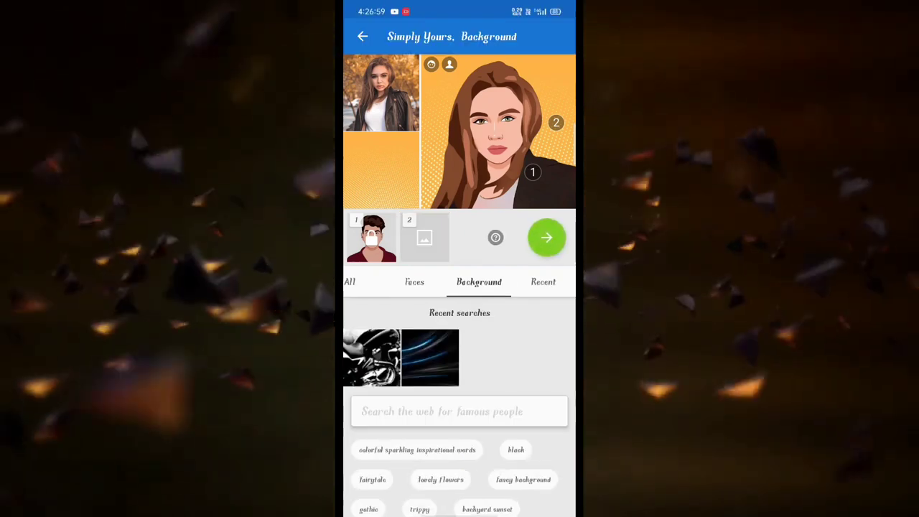
scroll(460, 359, "down", 3)
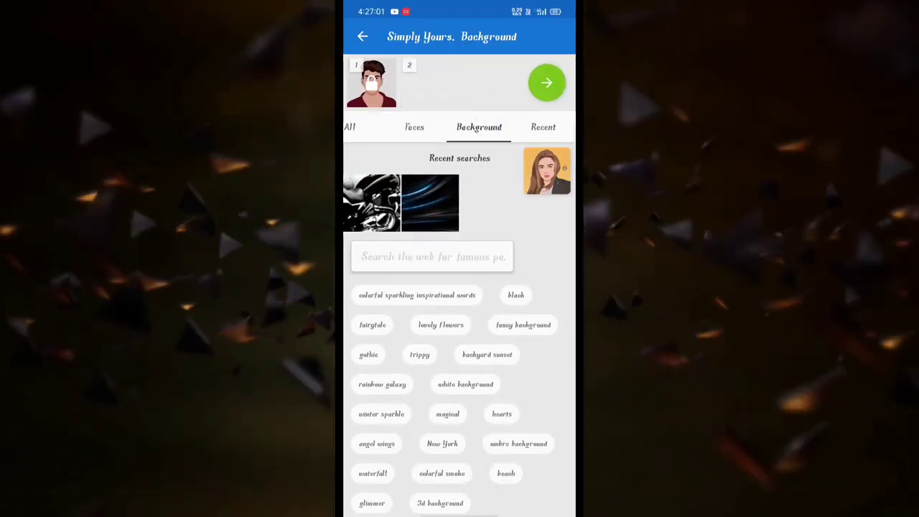
left_click(430, 202)
left_click(549, 394)
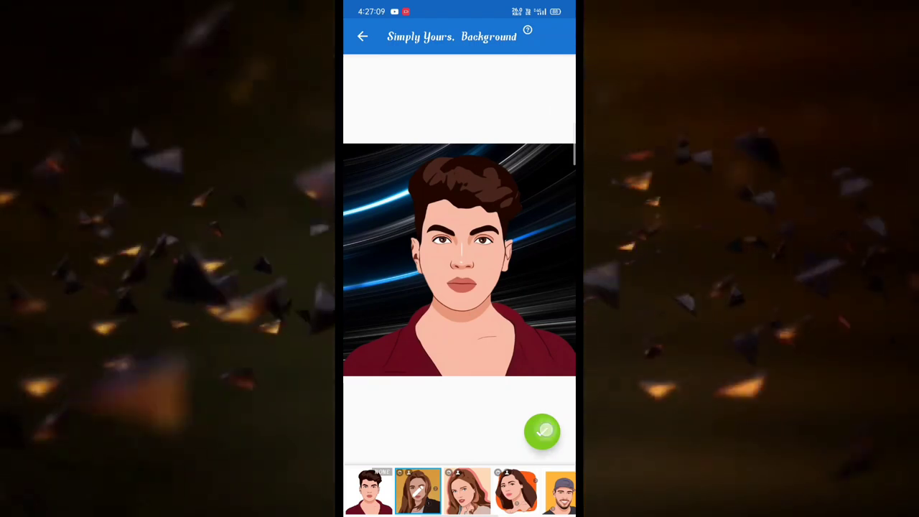
left_click(542, 430)
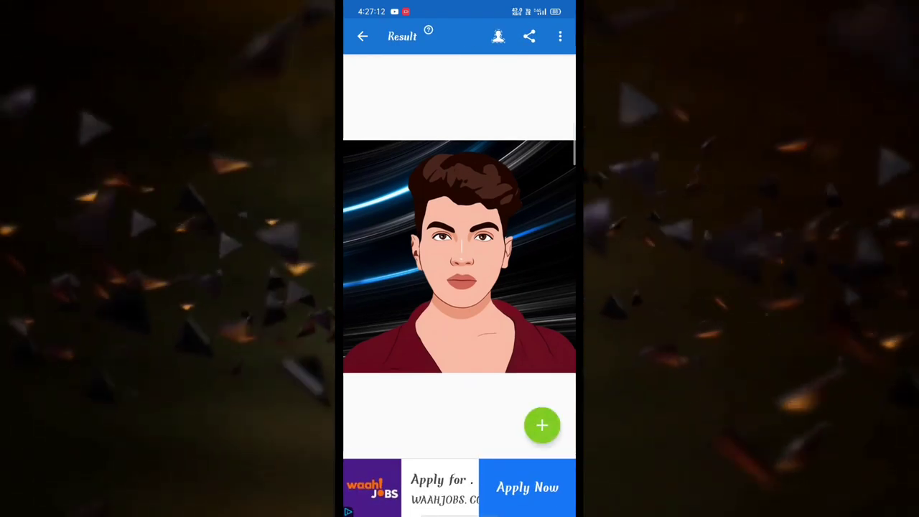
left_click(542, 425)
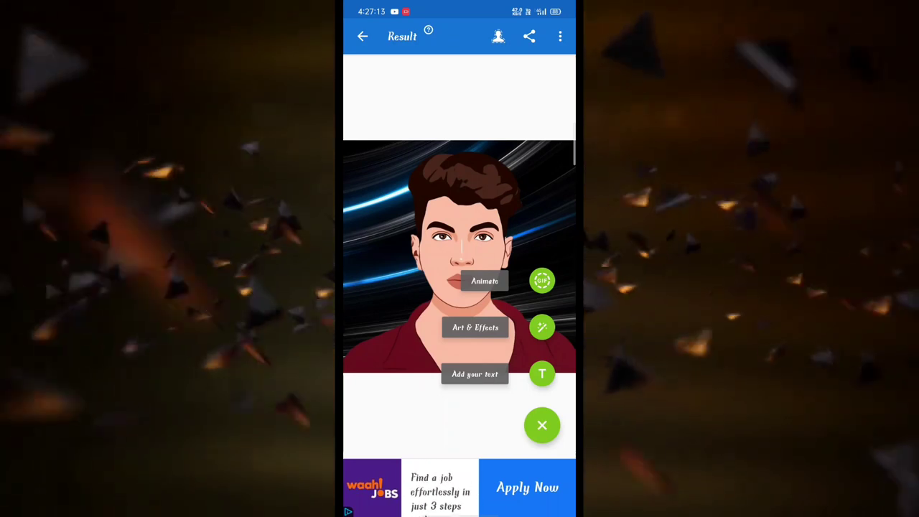
left_click(542, 328)
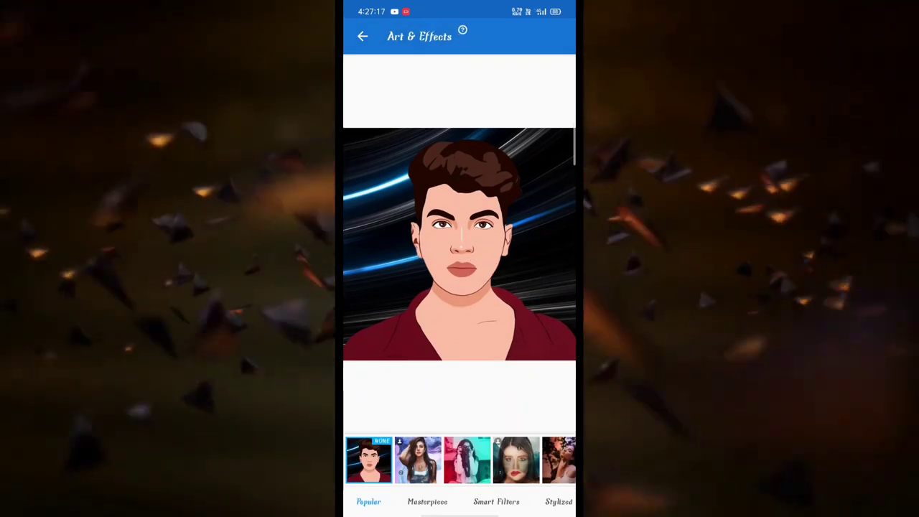
left_click(427, 502)
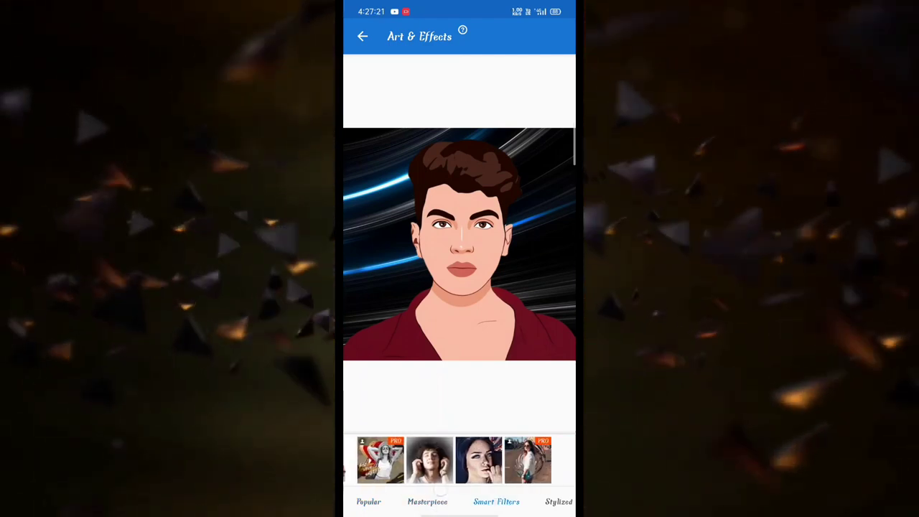
left_click(559, 501)
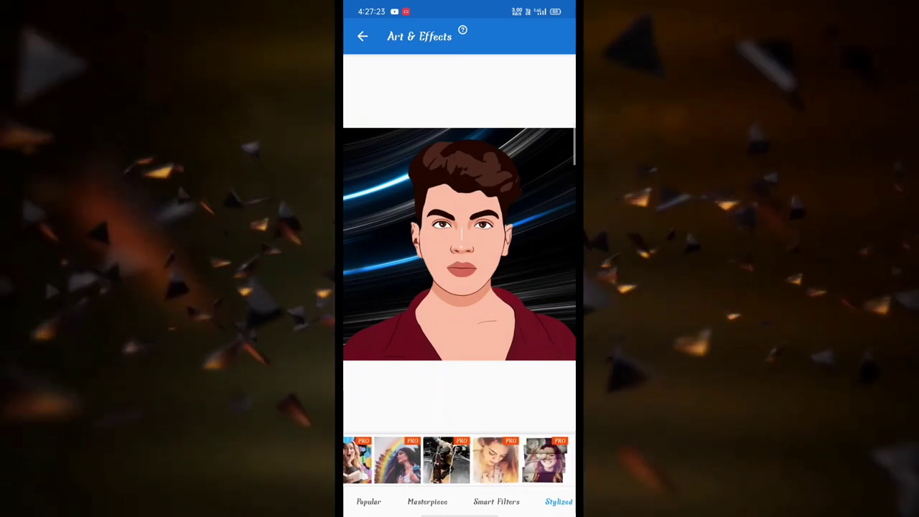
left_click(550, 505)
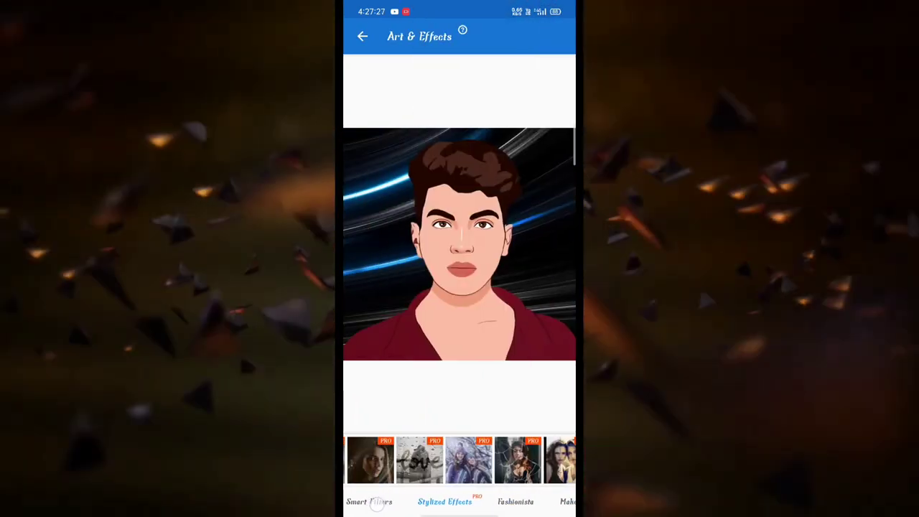
left_click(505, 501)
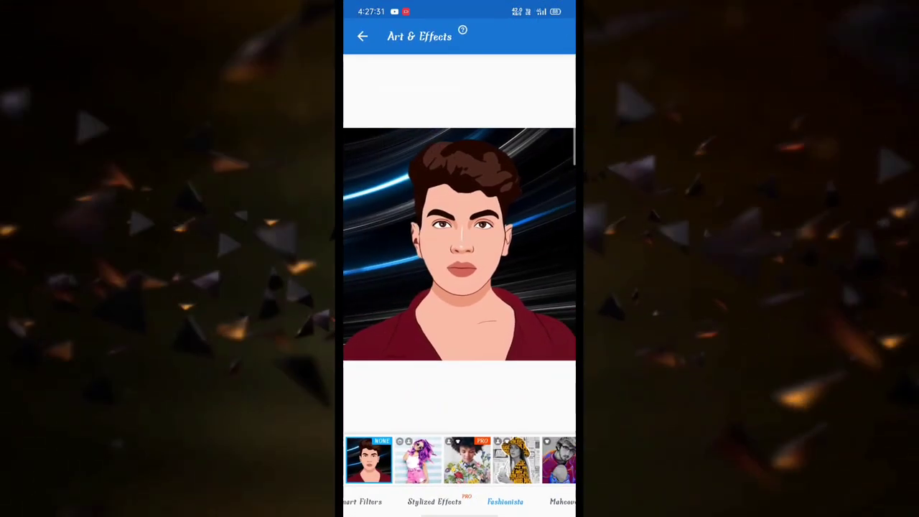
scroll(460, 501, "right", 1)
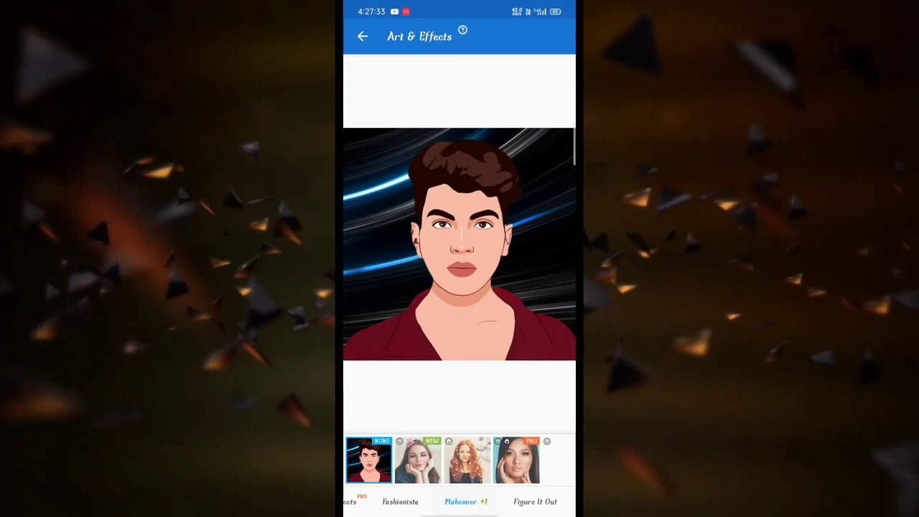
left_click(535, 501)
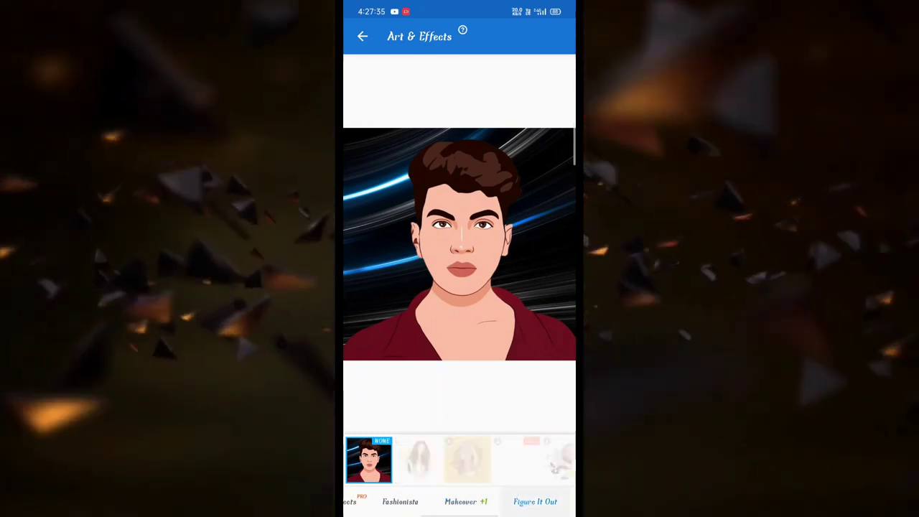
left_click(454, 501)
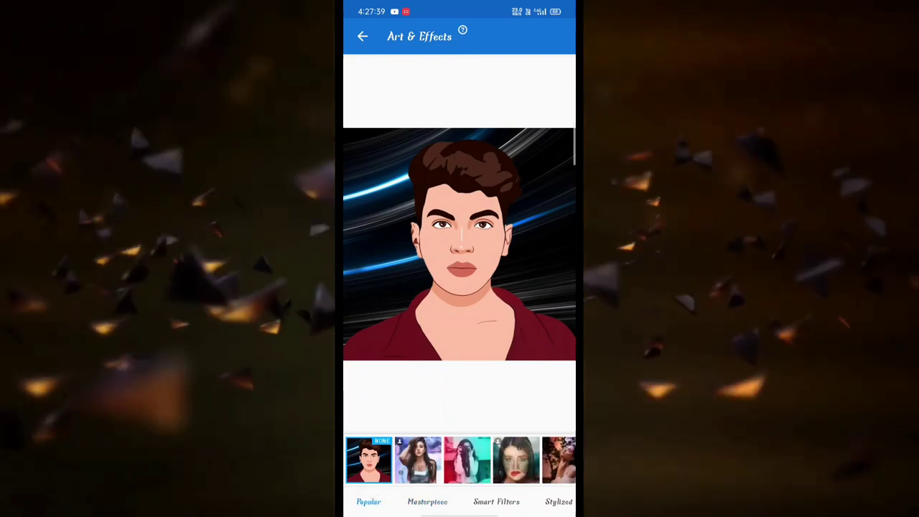
left_click(466, 459)
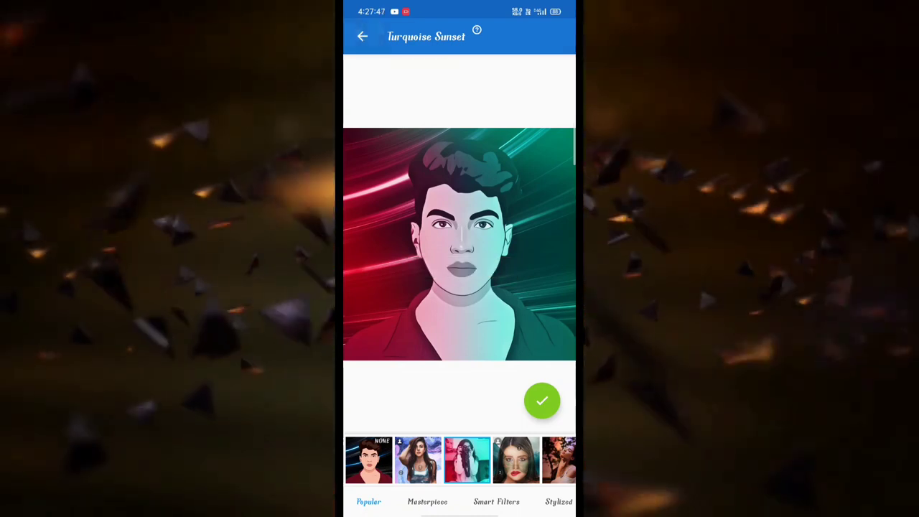
left_click(542, 400)
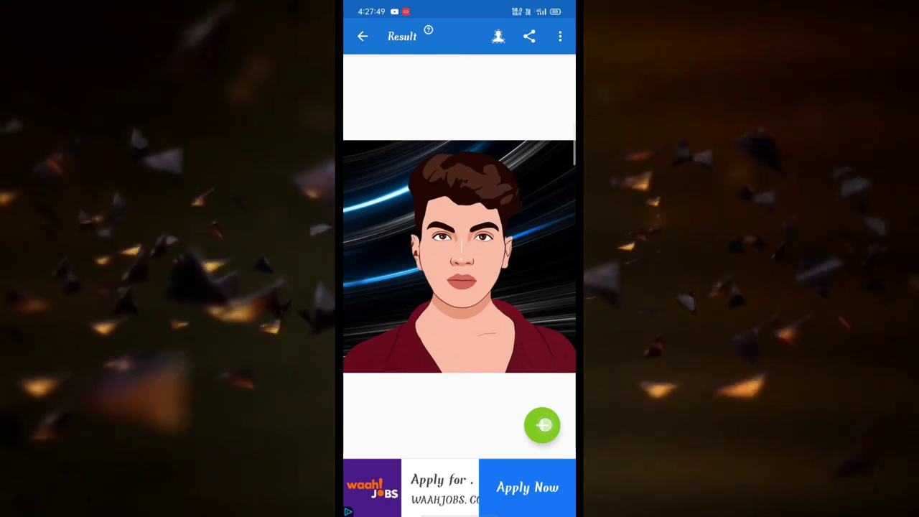
left_click(542, 373)
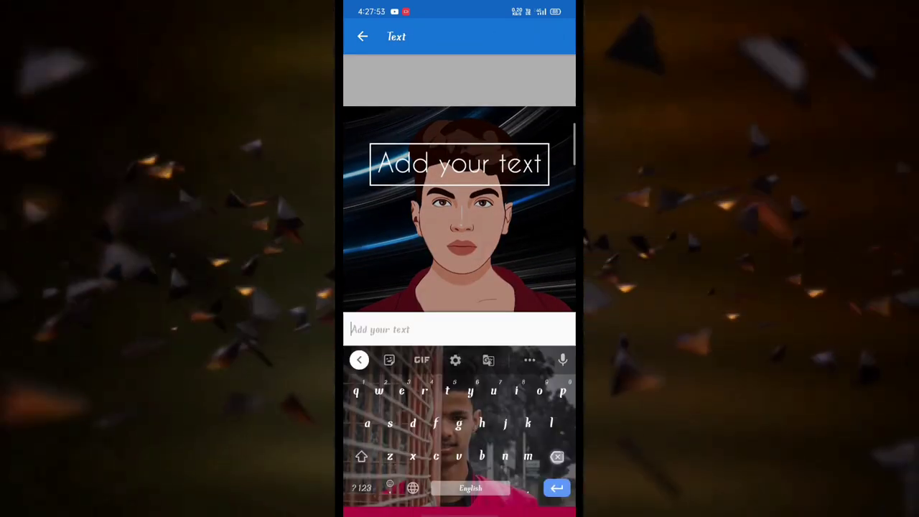
- Enter the creator's signature caption ending in 'editz' and confirm it
type("ka")
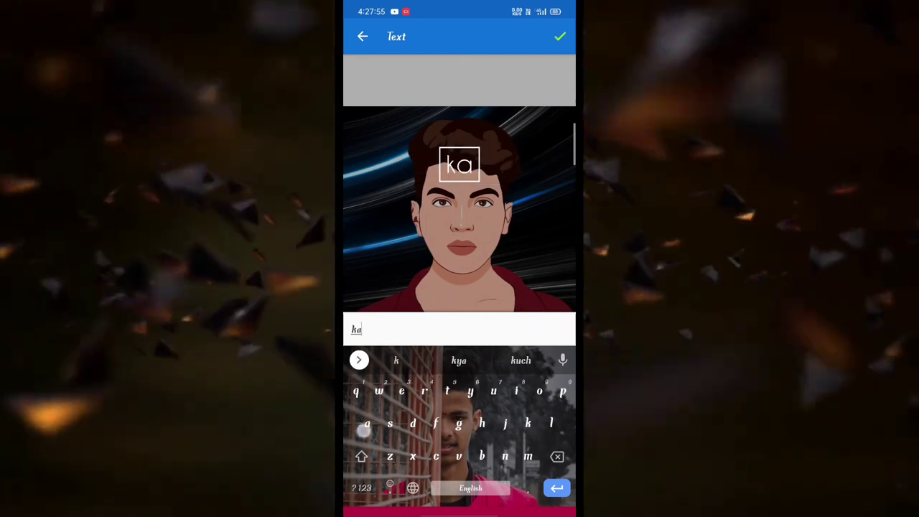
type("ran man")
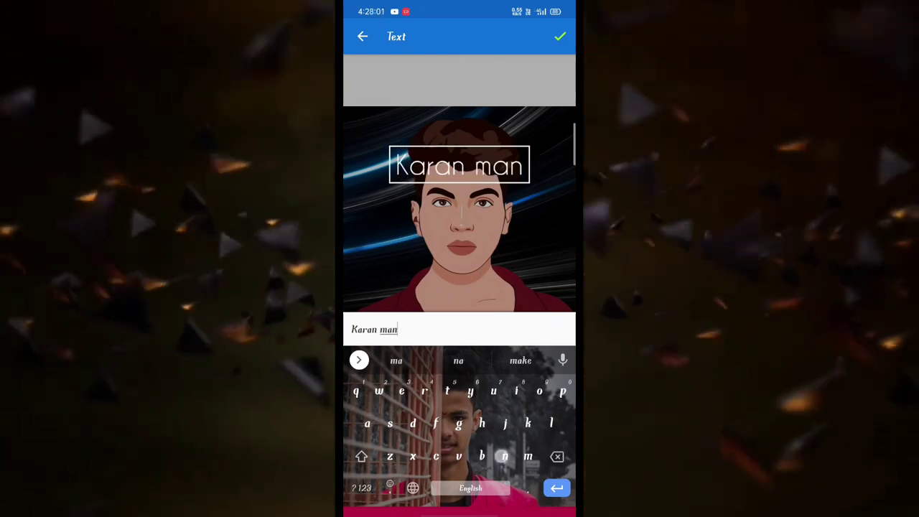
type("dal editz")
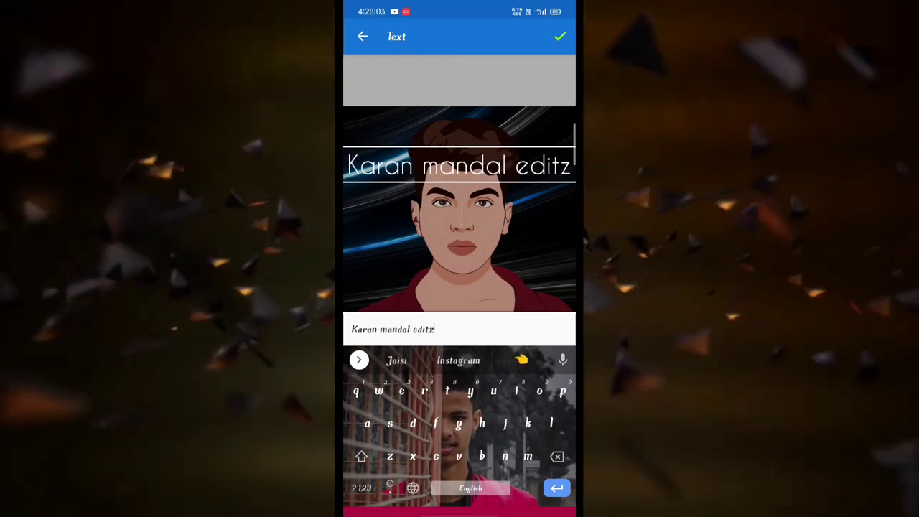
left_click(560, 36)
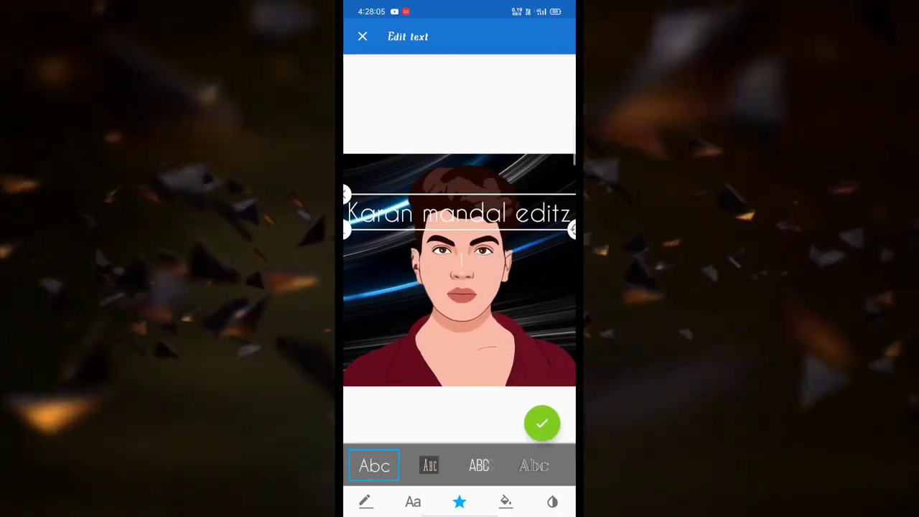
- Shrink the caption and move it to the portrait's left edge beside the chin
mouse_move(459, 213)
left_mouse_down()
mouse_move(491, 215)
mouse_move(430, 244)
left_mouse_up()
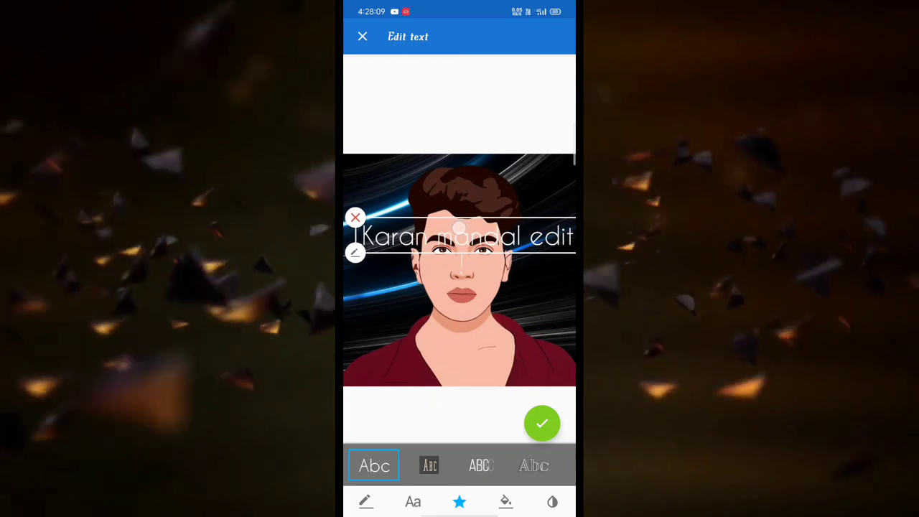
left_click_drag(567, 237, 445, 222)
mouse_move(517, 234)
left_mouse_down()
mouse_move(397, 225)
mouse_move(384, 277)
mouse_move(396, 310)
left_mouse_up()
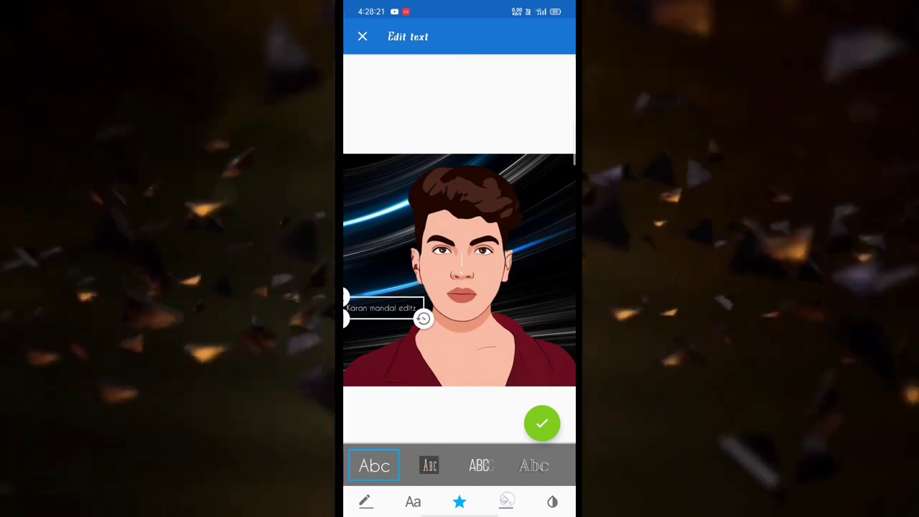
- Tint the caption light orange, lower its opacity, and apply the edits
left_click(505, 501)
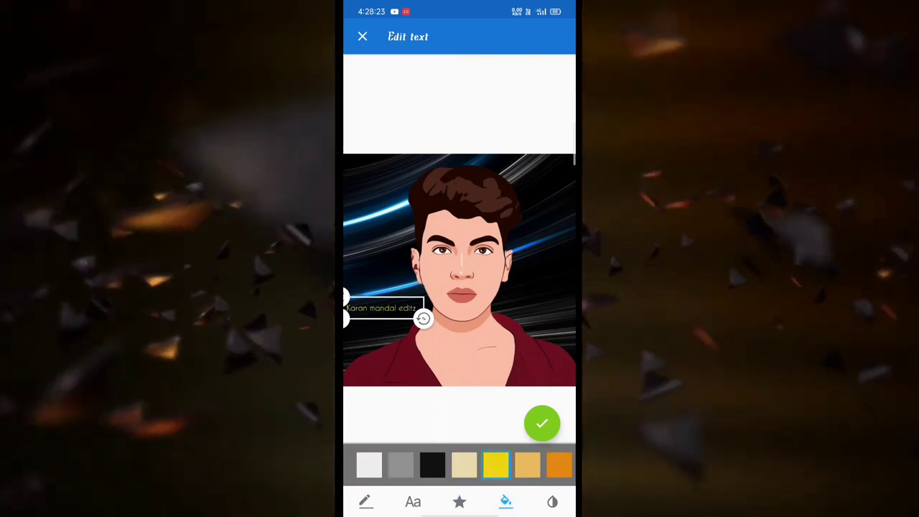
left_click(526, 465)
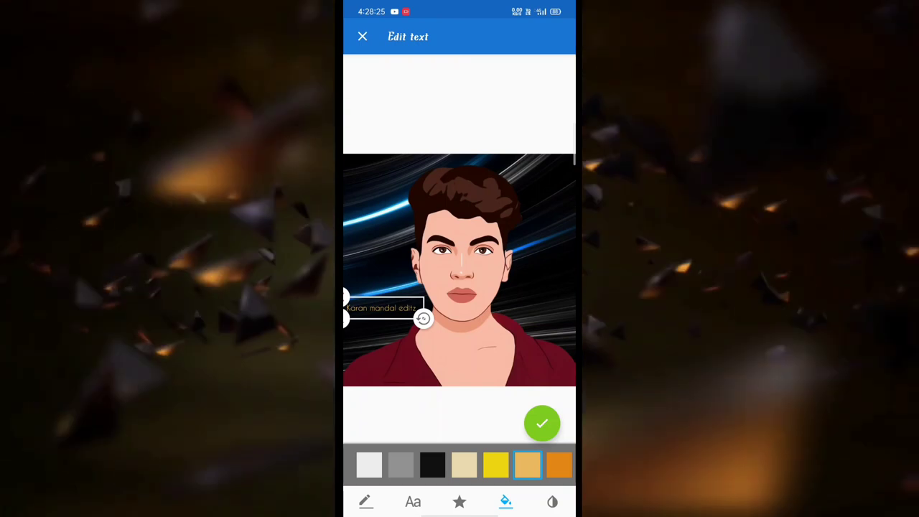
left_click(552, 501)
left_click_drag(553, 464, 433, 464)
left_click(542, 423)
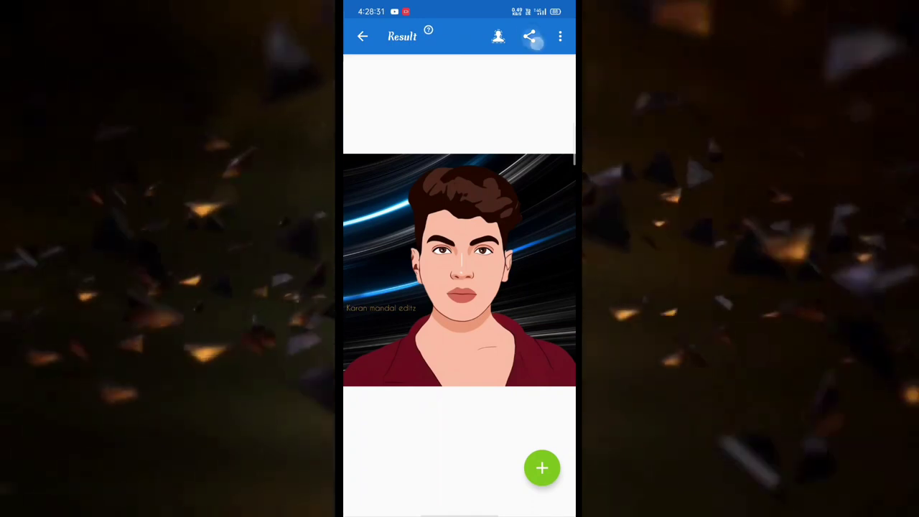
- Bring up the Save & Share screen for the captioned portrait
left_click(529, 37)
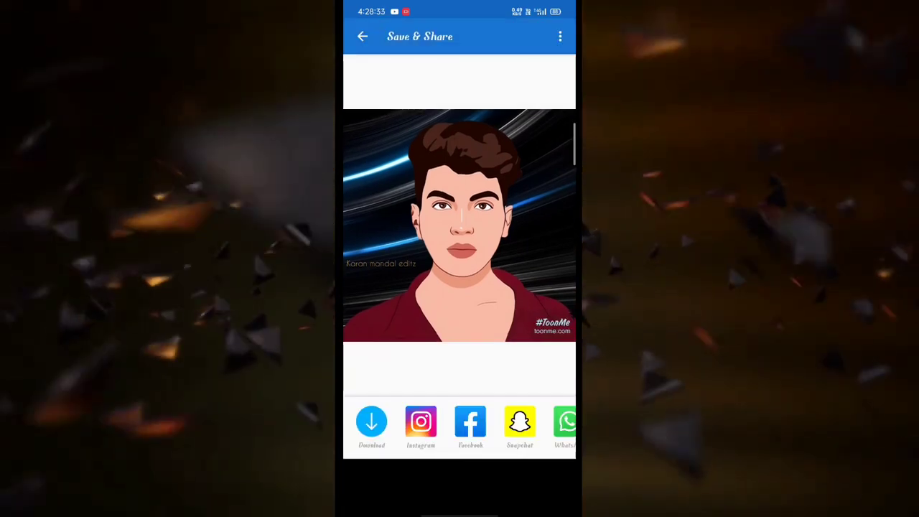